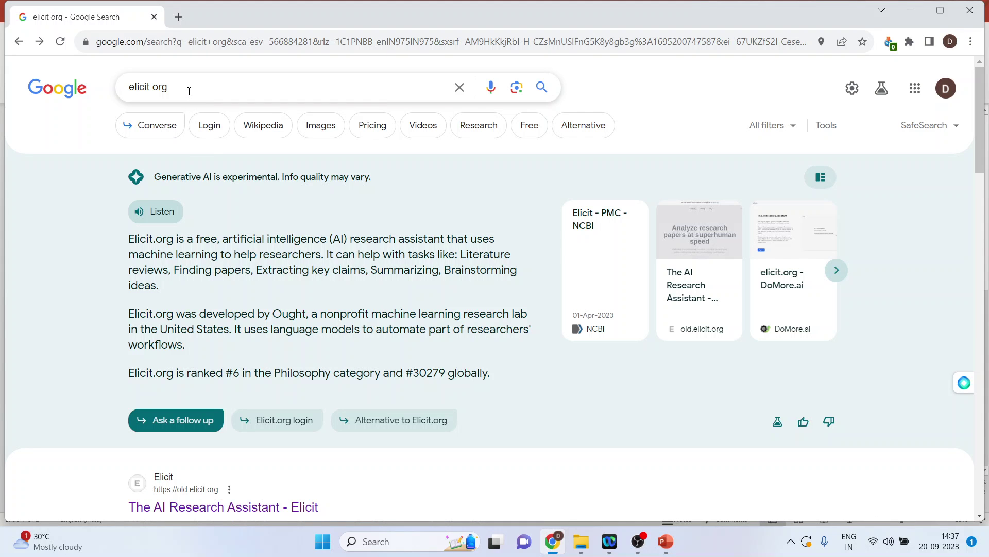
- Scroll the Google results for 'elicit org' down to the Elicit research assistant link
scroll(252, 389, "down", 3)
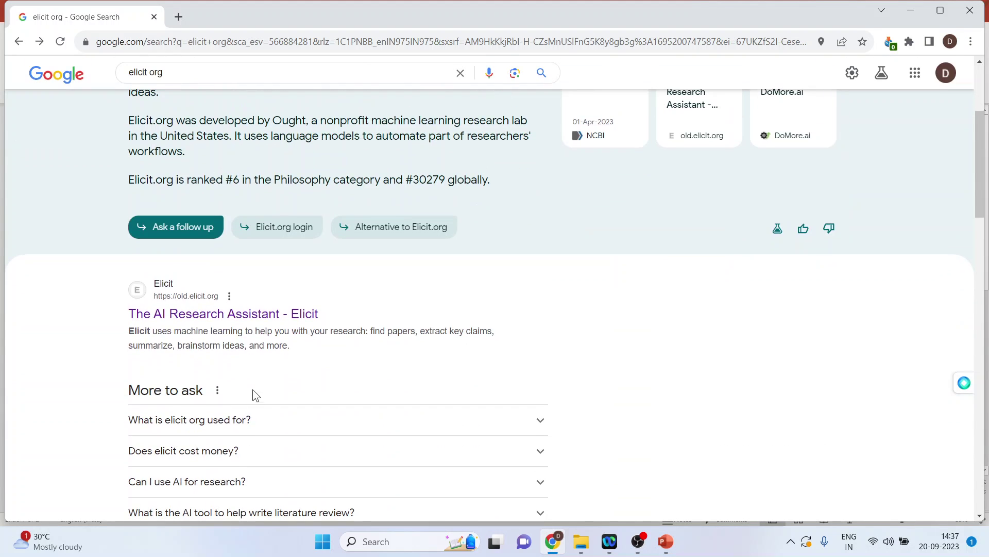
- Open Elicit and rerun the recent 'customer relationship management' search from the search box
left_click(210, 320)
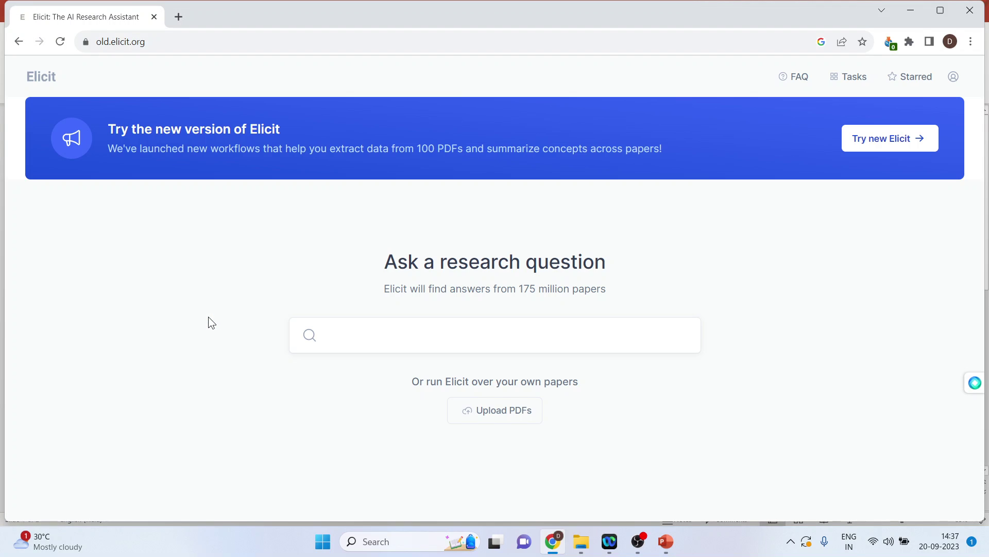
left_click(347, 335)
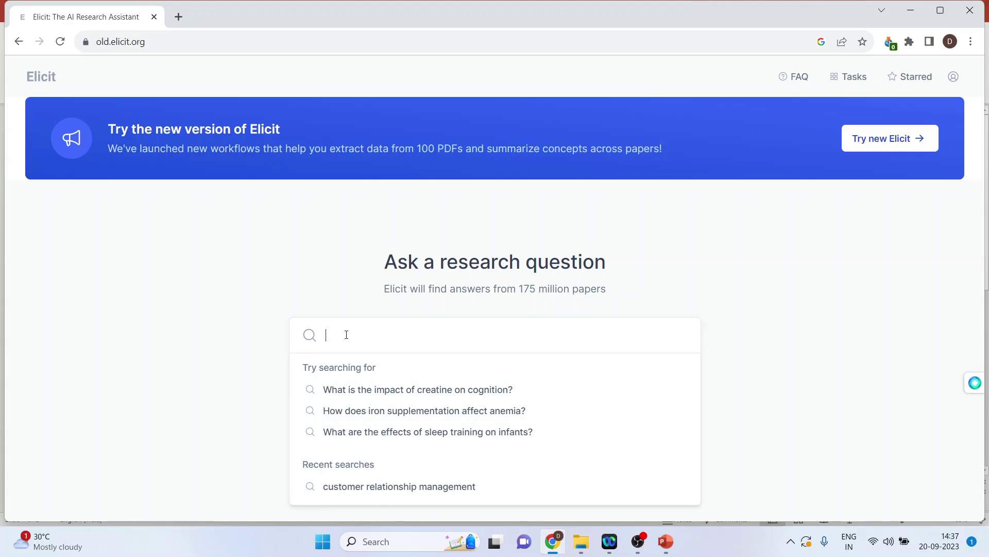
left_click(810, 352)
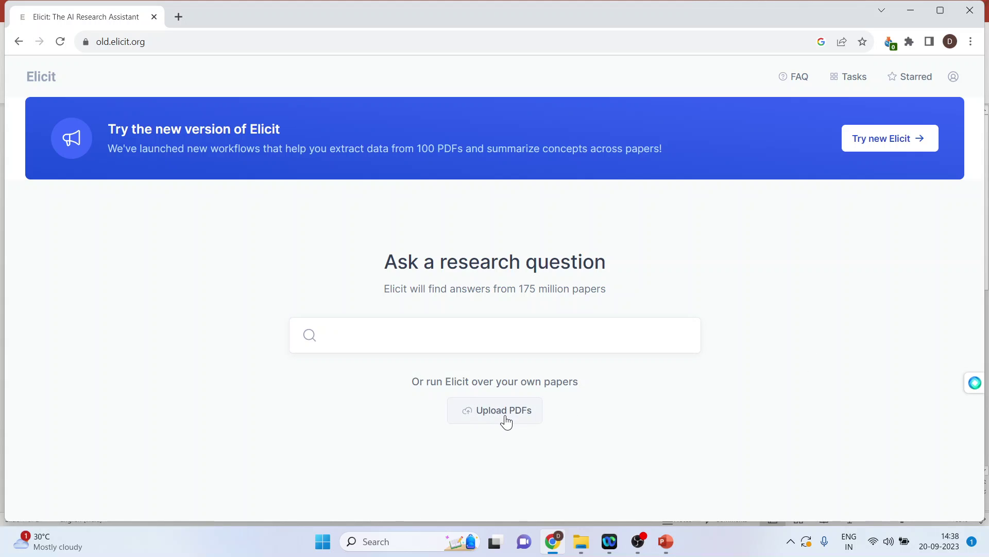
left_click(371, 337)
type("c")
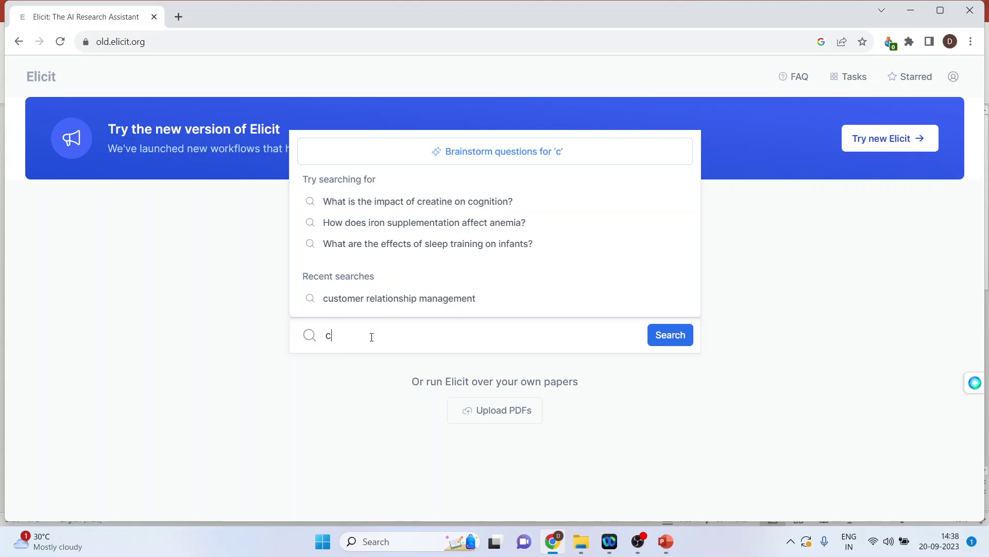
left_click(398, 303)
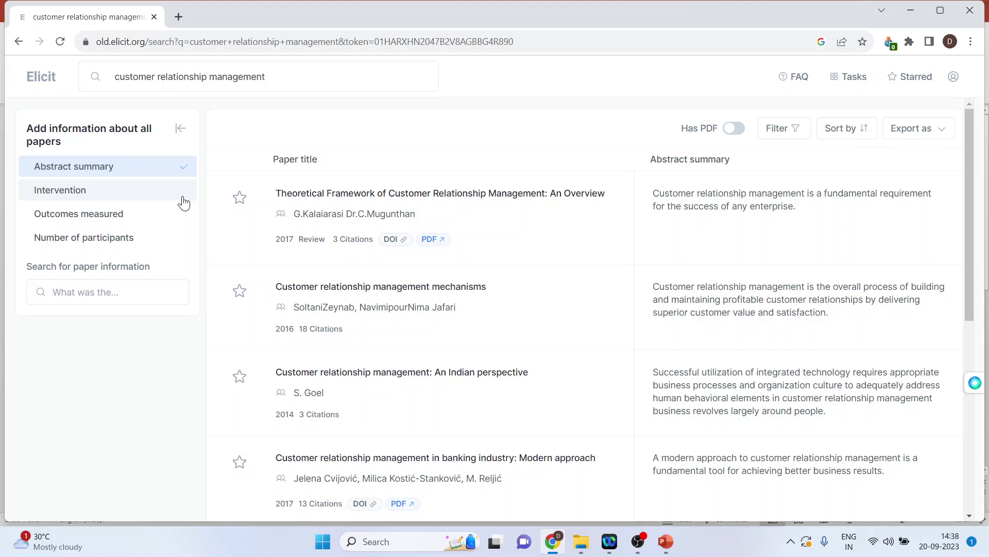
left_click(183, 201)
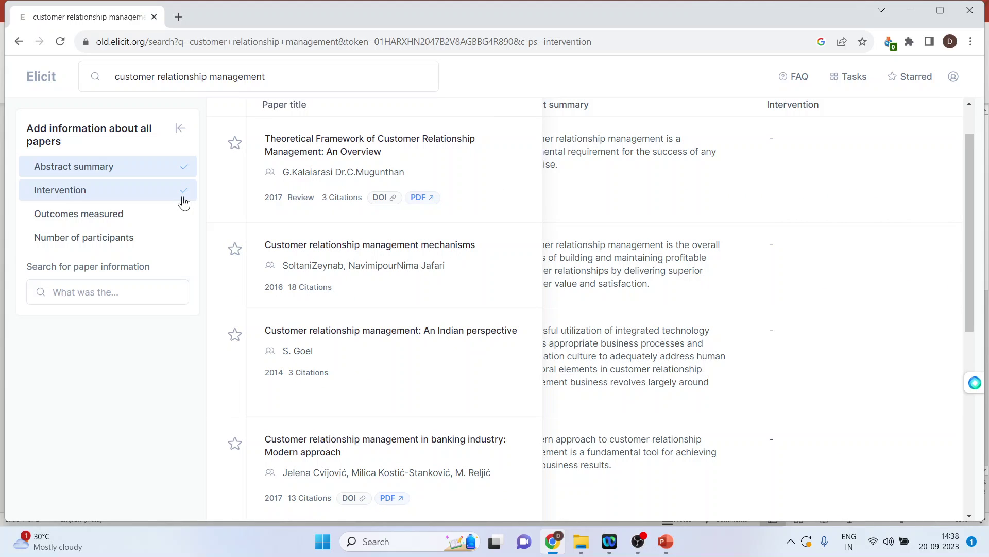
left_click(181, 168)
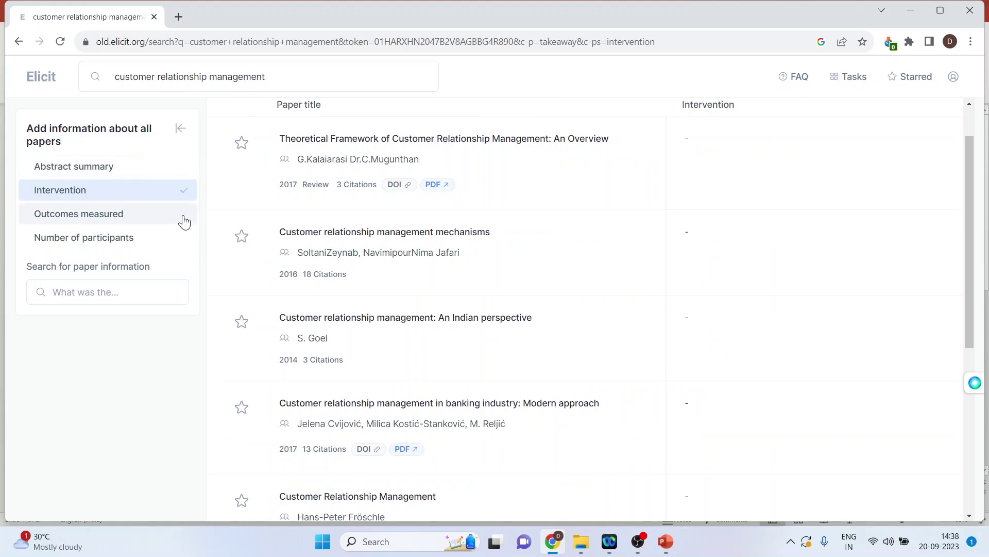
left_click(184, 222)
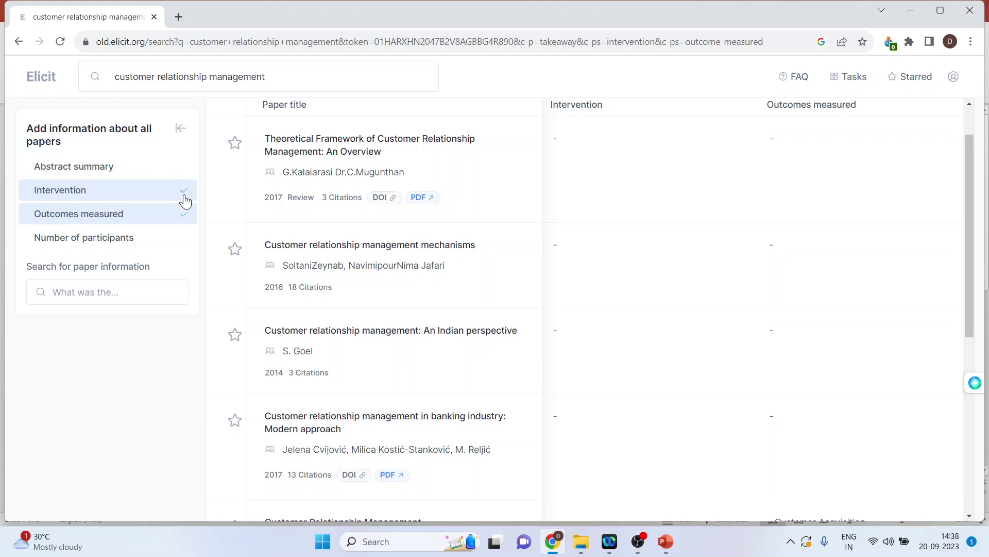
left_click(186, 199)
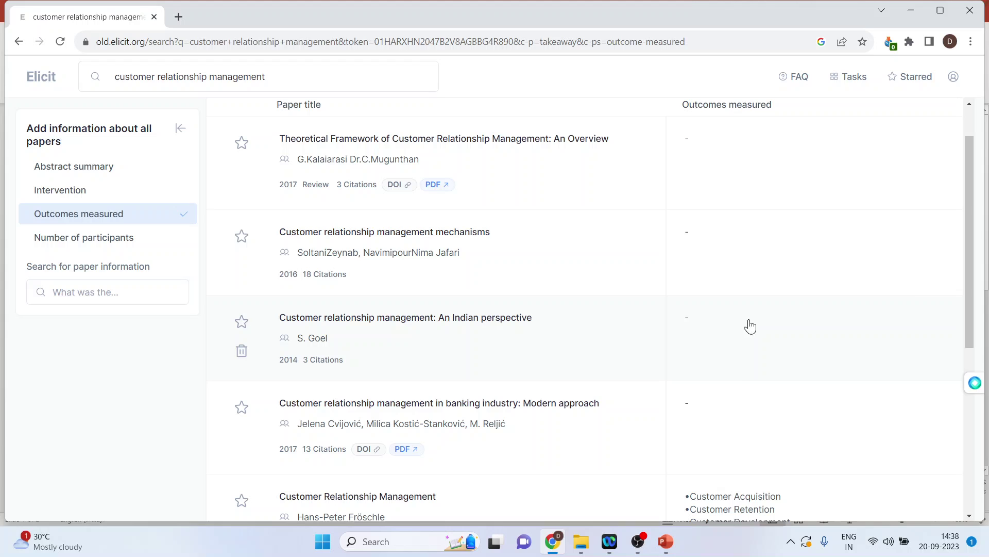
left_click_drag(972, 265, 969, 324)
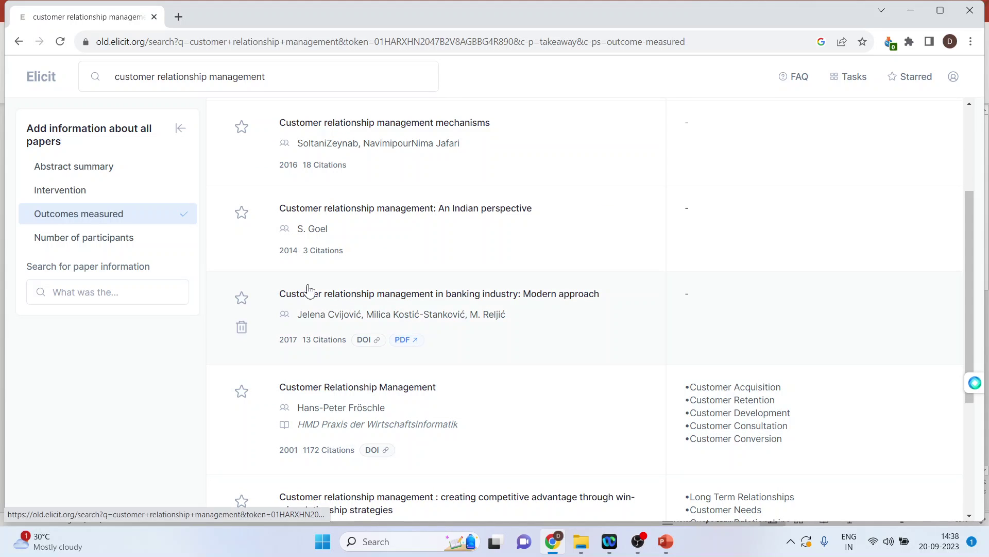
left_click(184, 217)
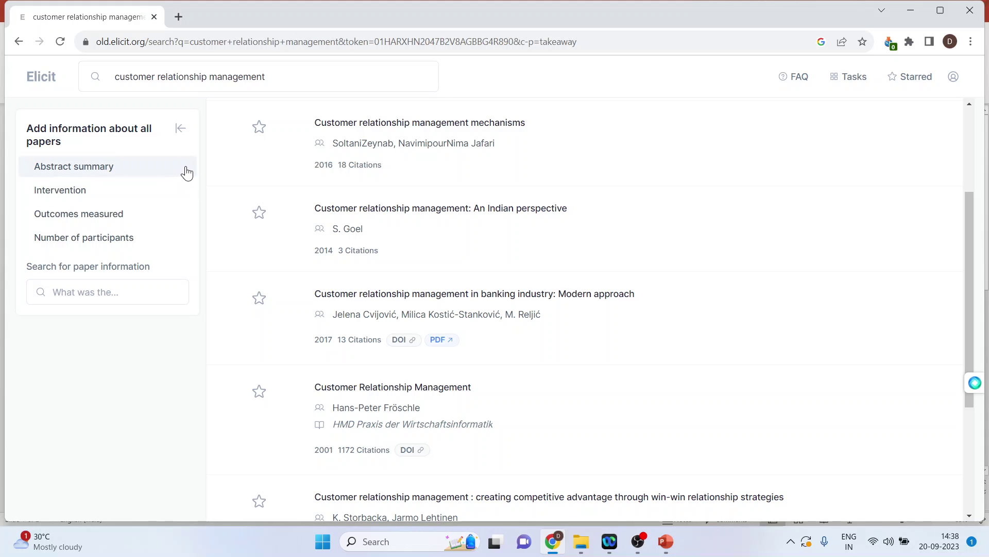
left_click(185, 172)
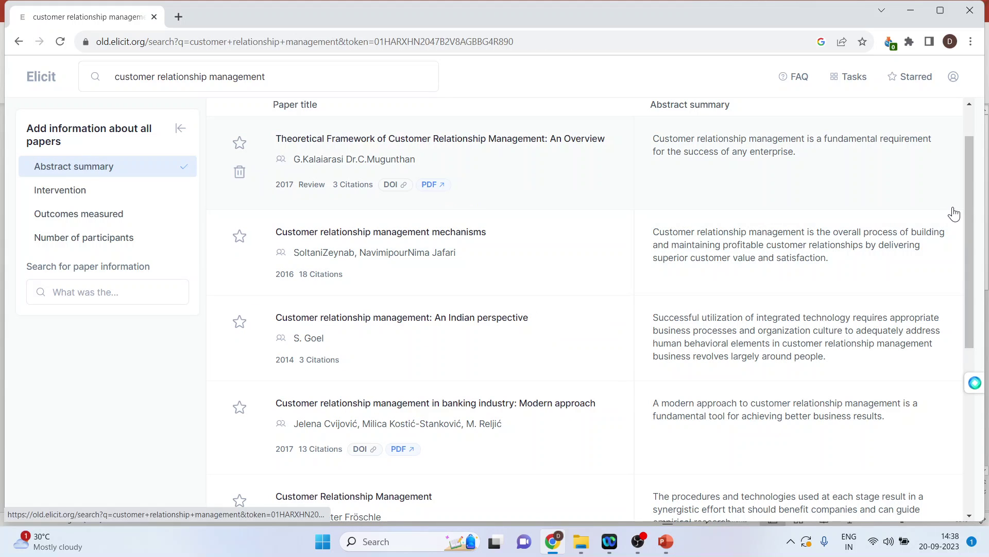
- Turn on the Has PDF filter, then close the PDF tab that opened
scroll(966, 208, "up", 2)
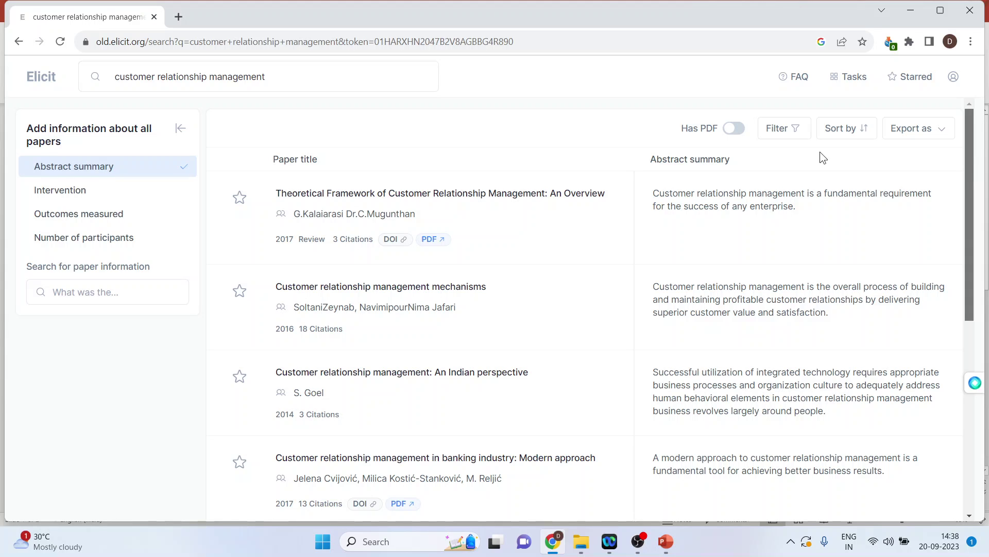
left_click(738, 133)
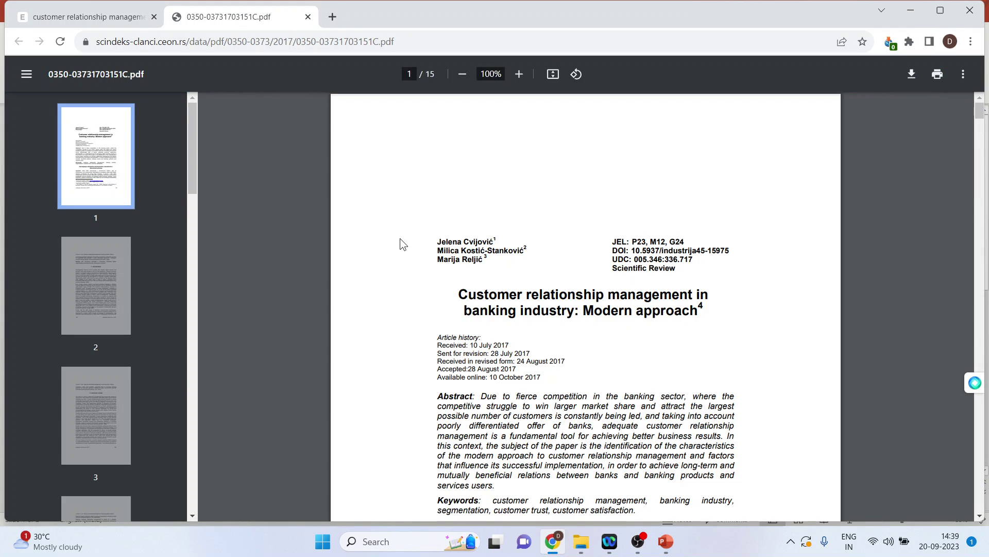
left_click(309, 17)
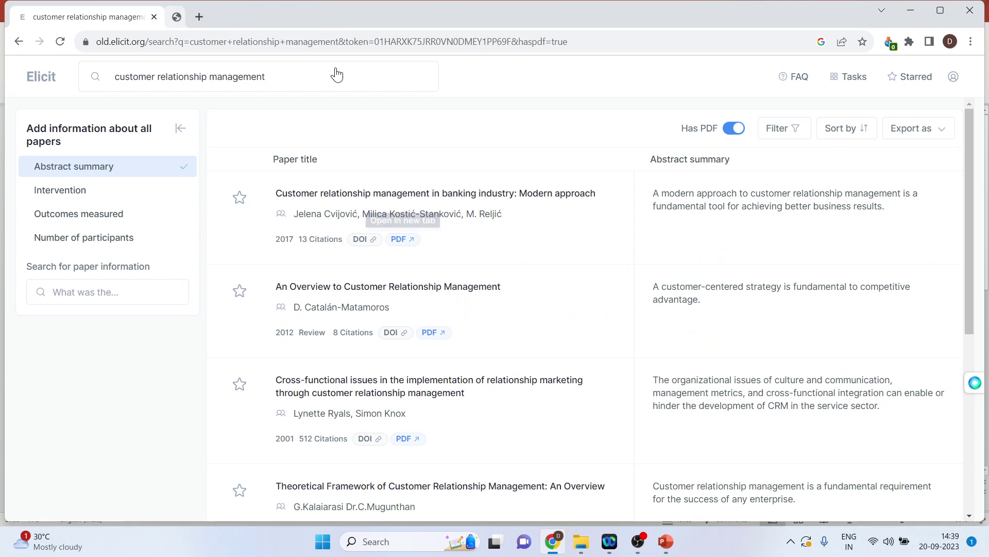
- Sort the PDF-only results by year, newest first, and show the BIB/CSV export choices
left_click(797, 135)
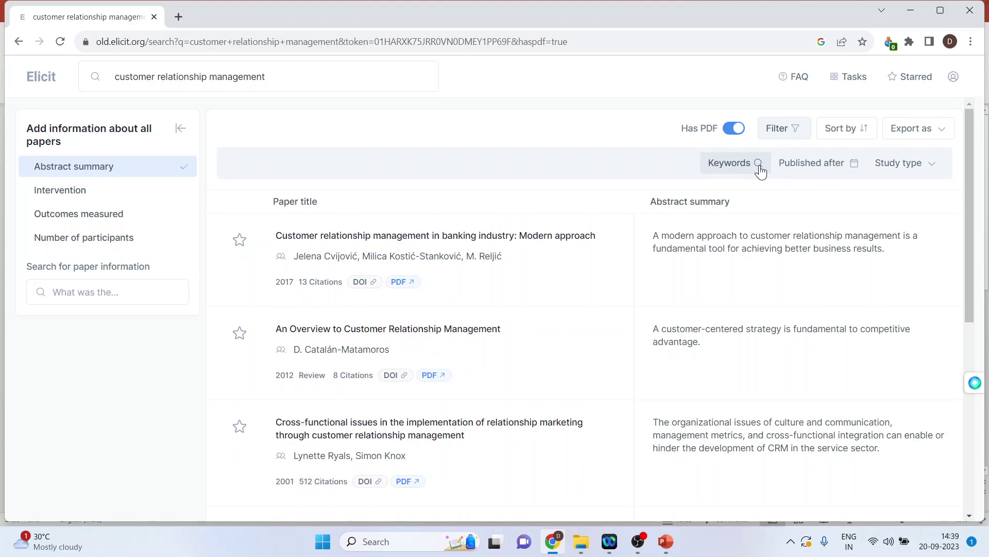
left_click(853, 169)
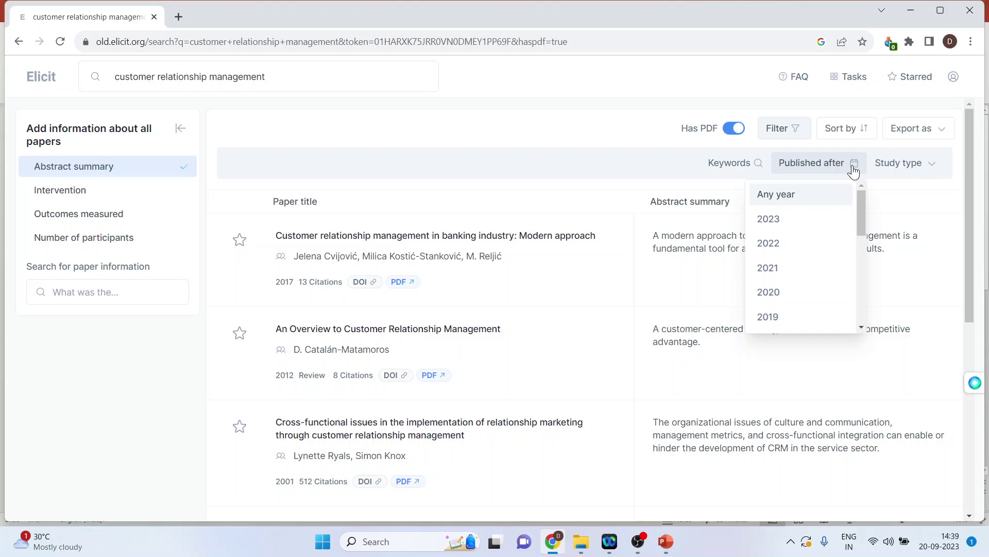
left_click(936, 168)
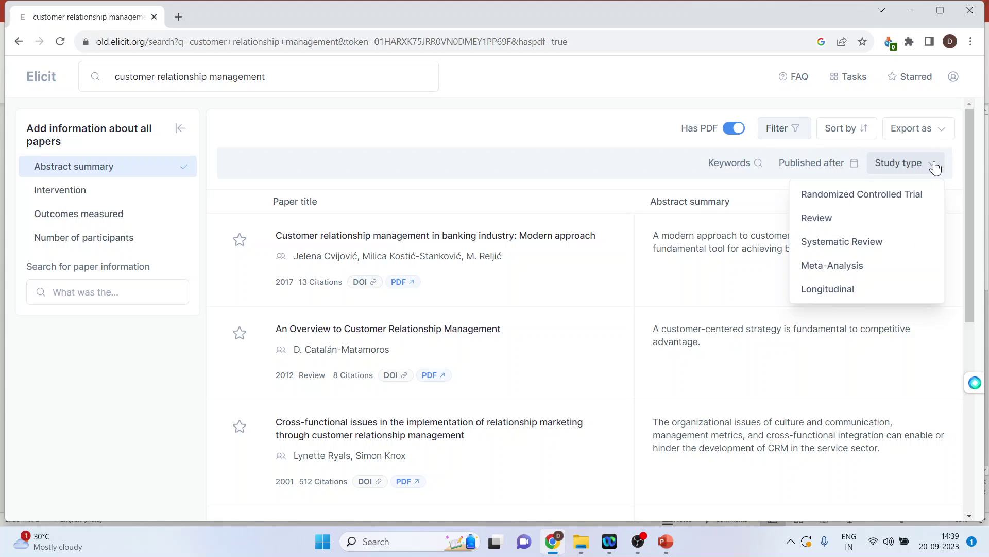
left_click(865, 131)
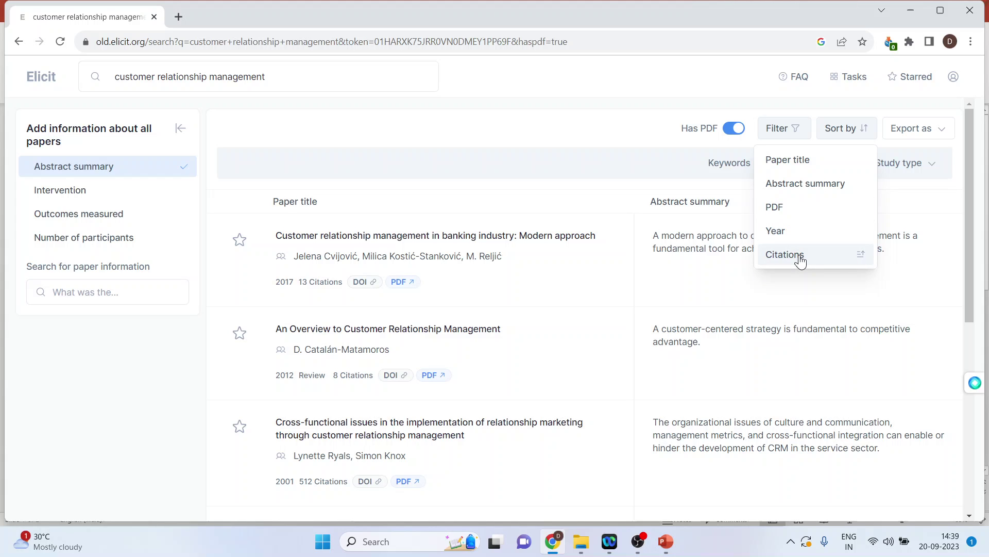
left_click(786, 232)
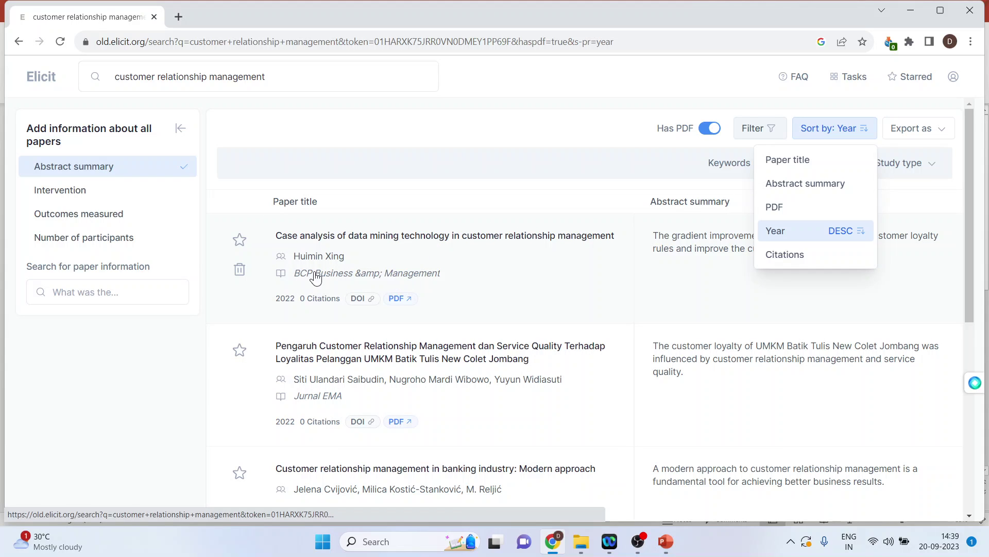
left_click(946, 135)
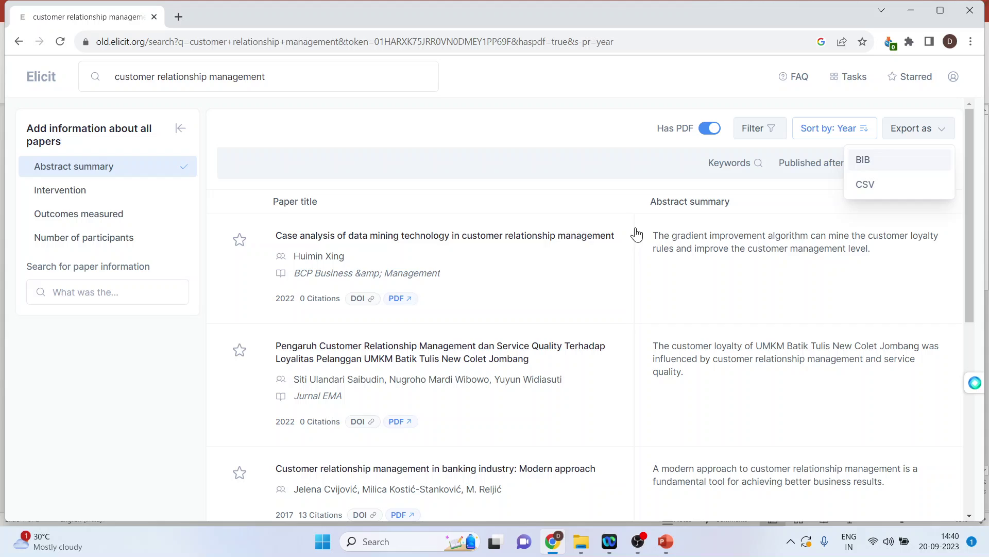
- Add Authors and Influential citations columns to the results table
left_click(74, 294)
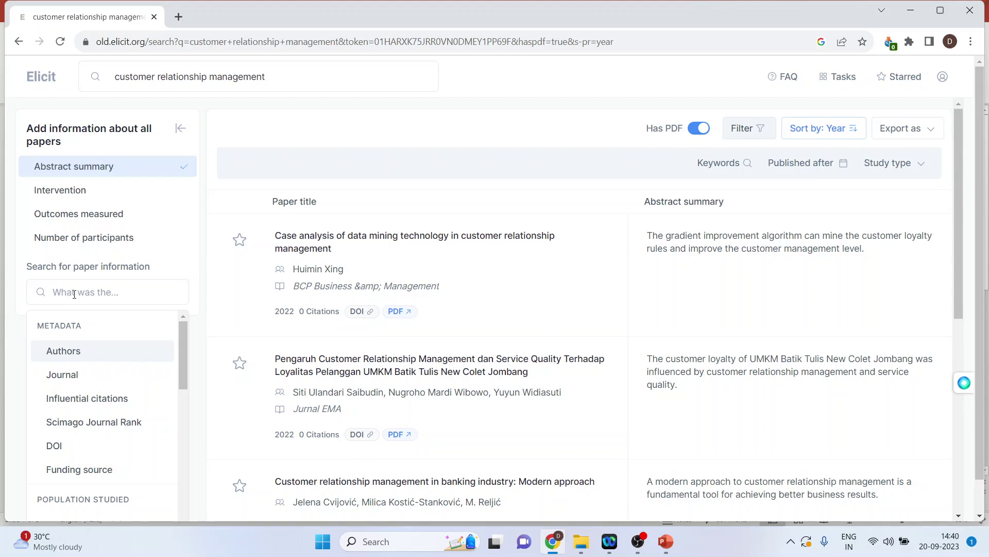
left_click(71, 350)
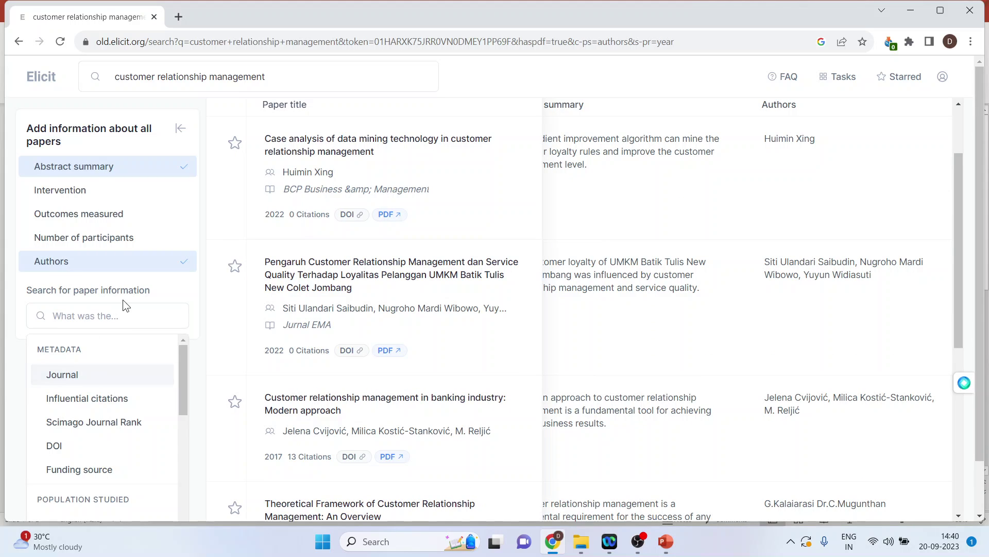
left_click(79, 403)
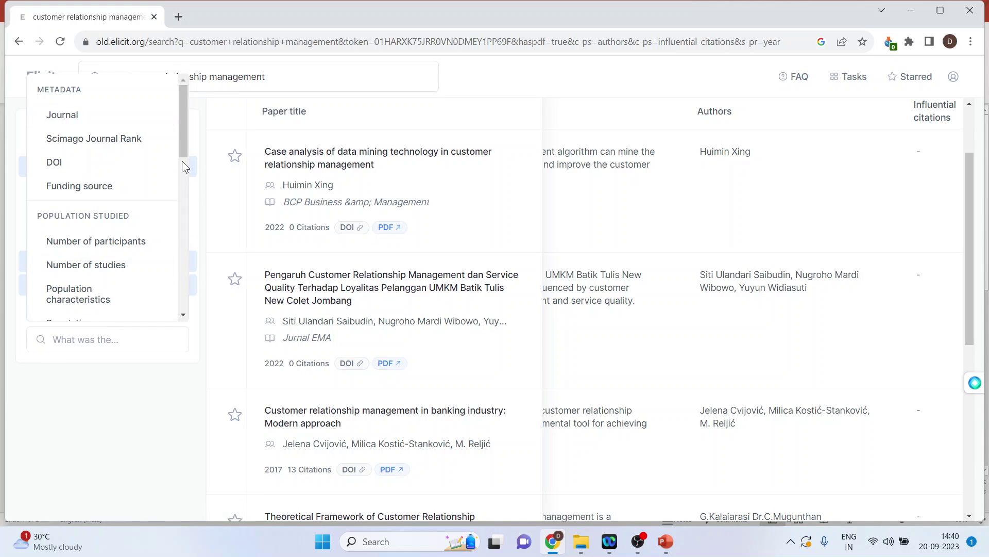
left_click_drag(181, 149, 181, 166)
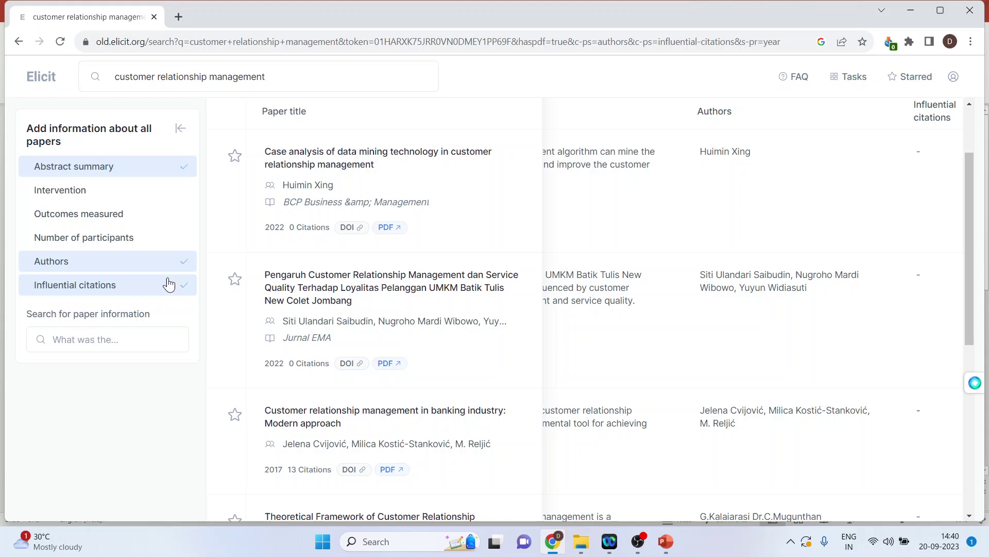
- Add Number of participants and Age columns to the table
left_click(123, 342)
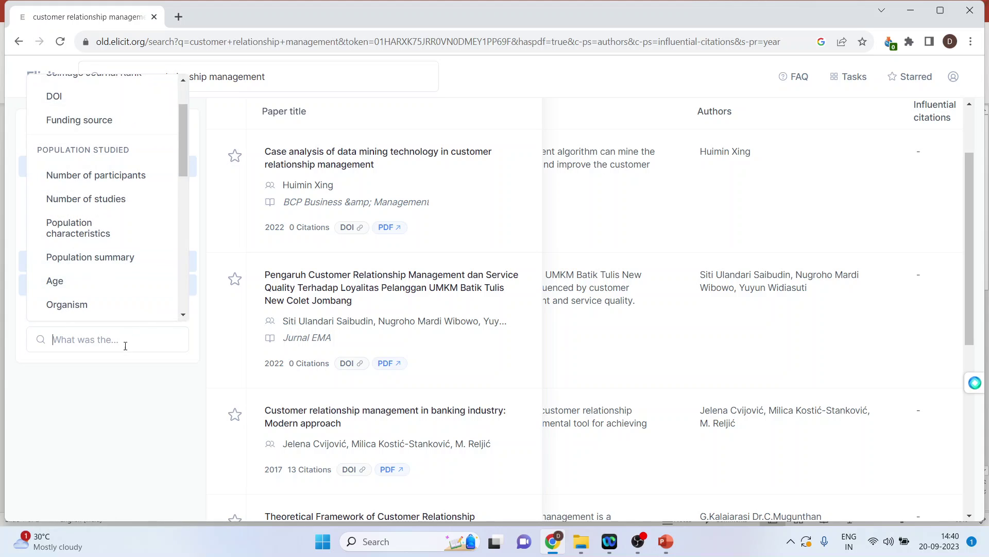
left_click(126, 178)
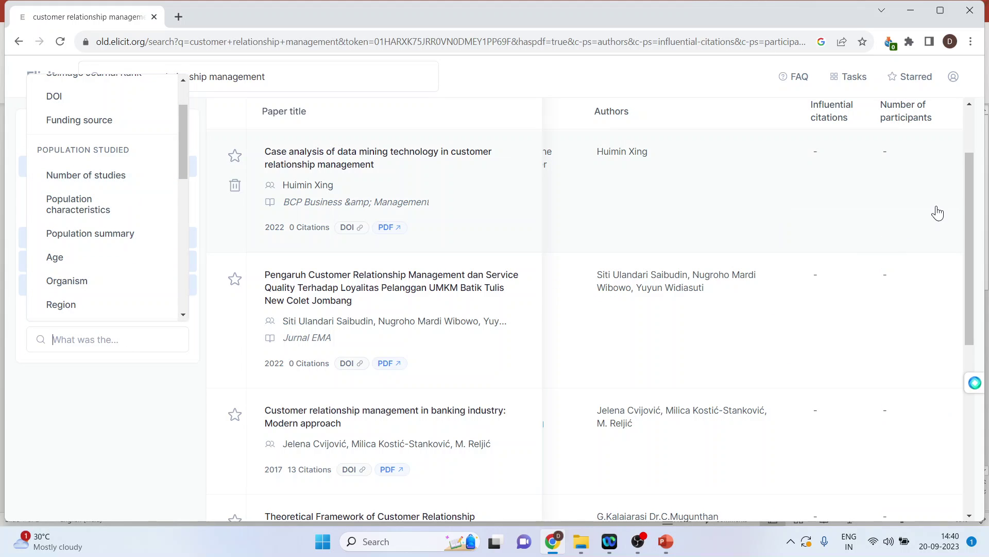
left_click_drag(968, 197, 967, 157)
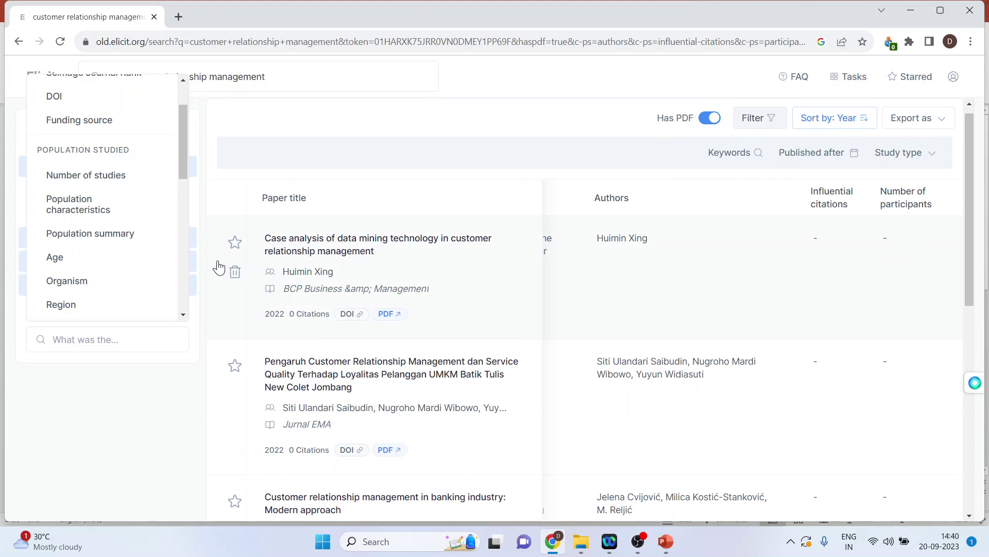
left_click(81, 265)
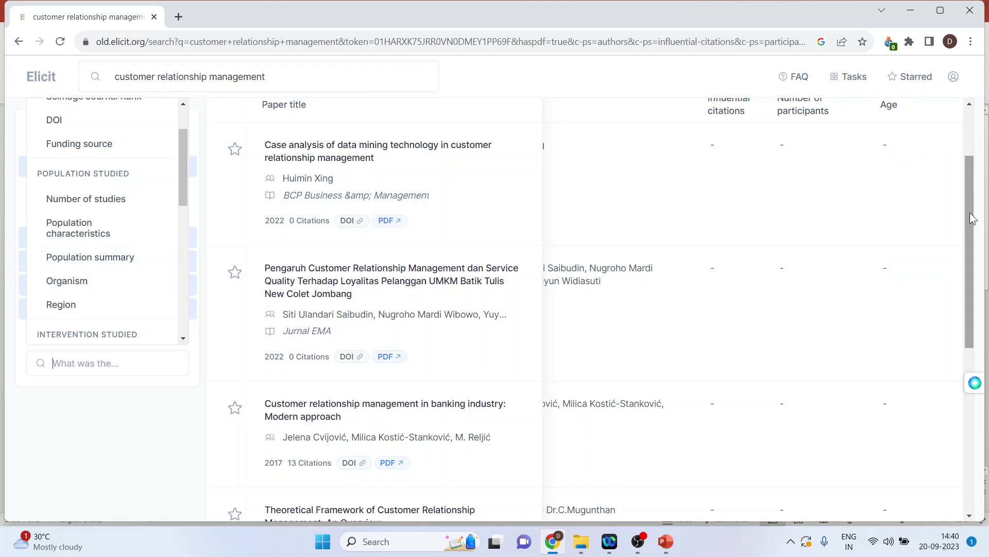
left_click_drag(972, 218, 956, 177)
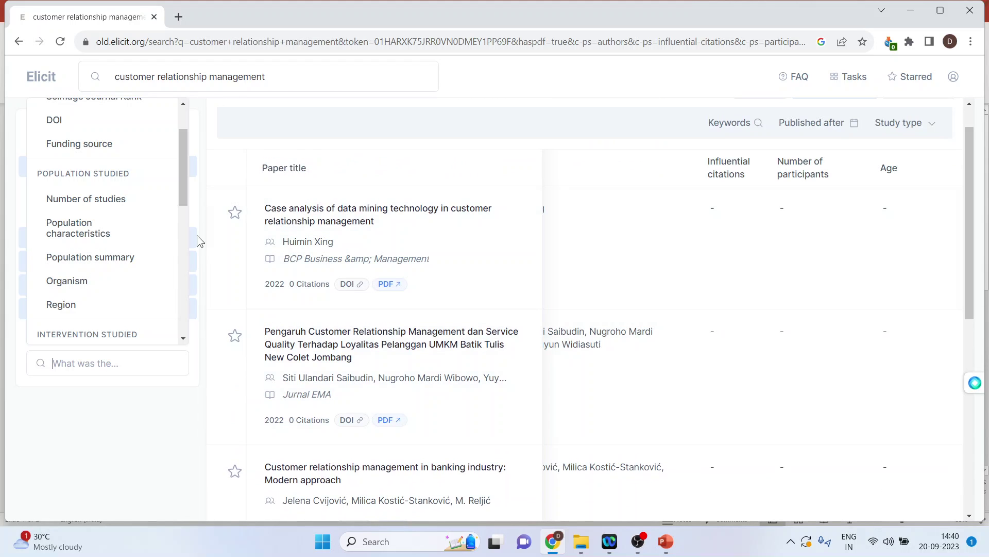
left_click_drag(184, 184, 187, 265)
left_click(122, 351)
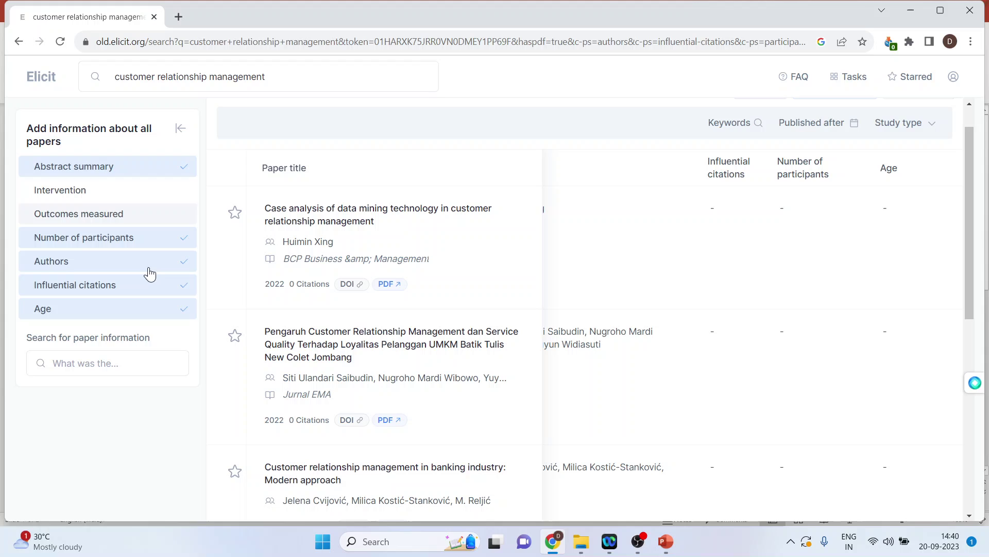
- Add a Main findings column and reset the browser page zoom
left_click(104, 364)
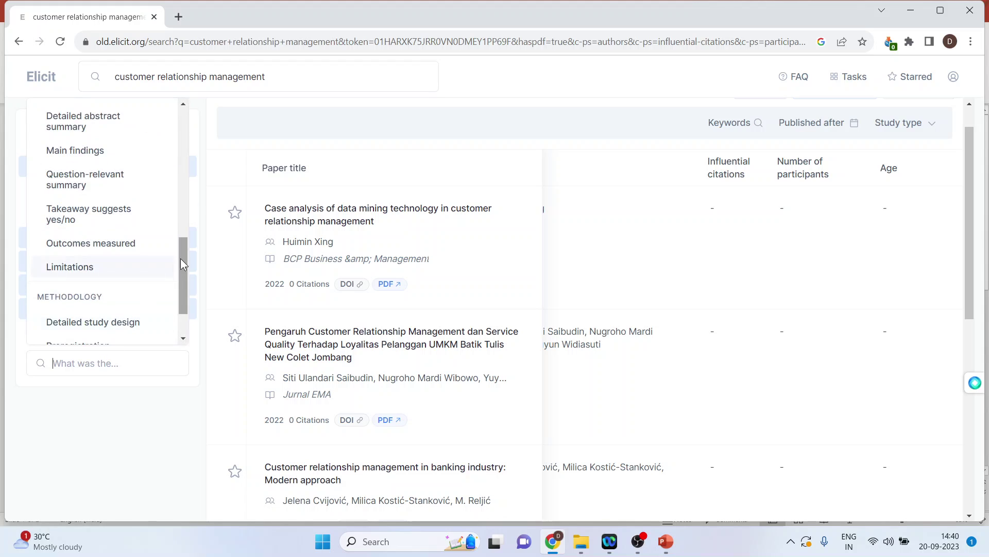
left_click(80, 150)
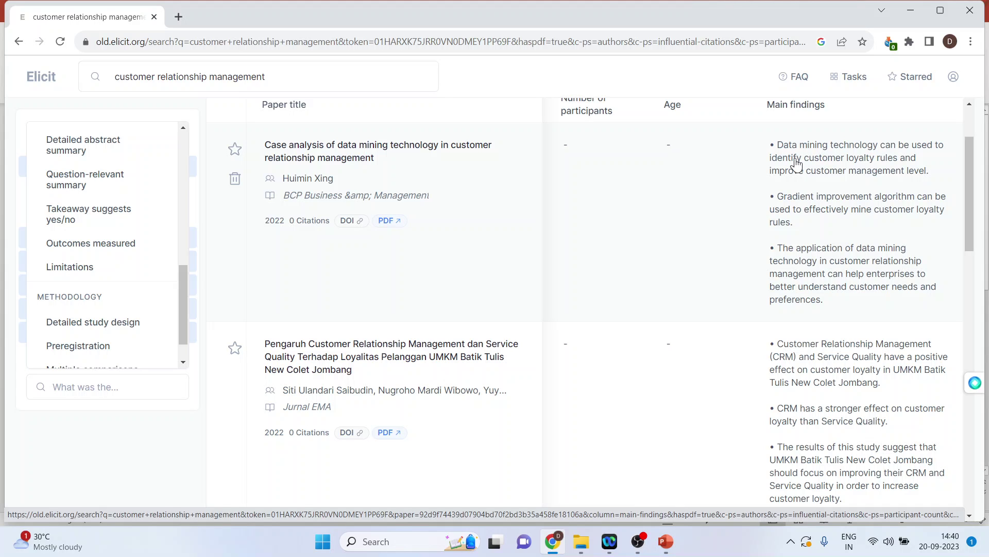
key("ctrl+0")
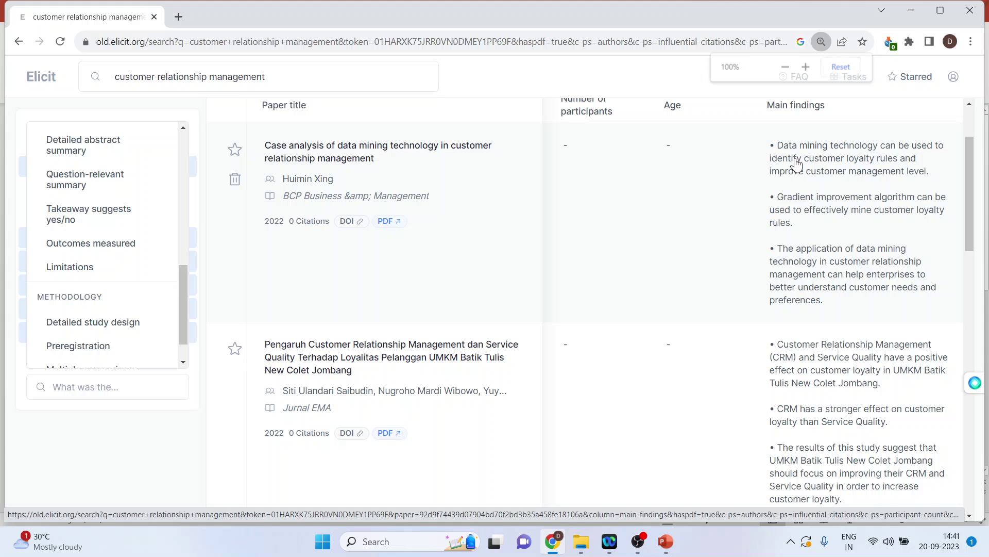
left_click(114, 326)
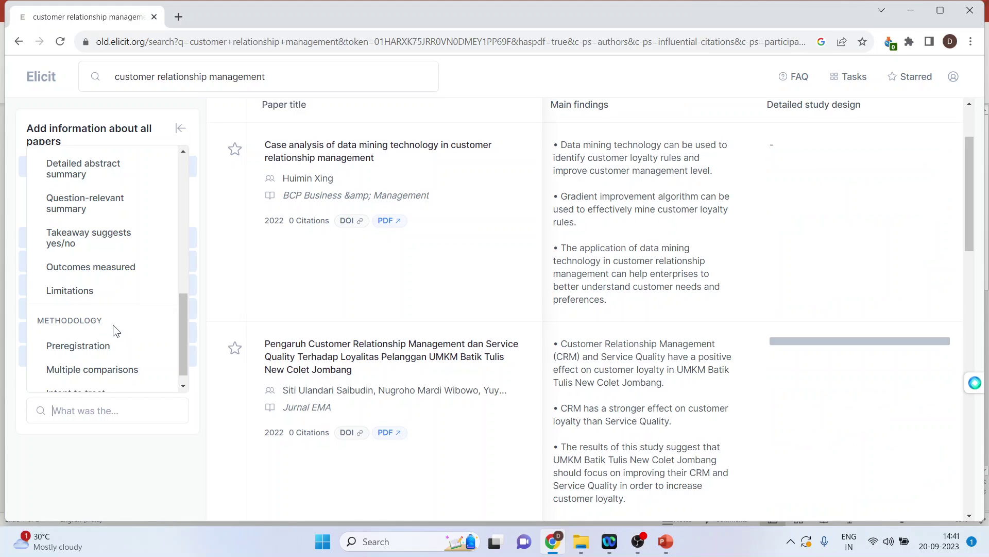
scroll(113, 325, "up", 1, "ctrl")
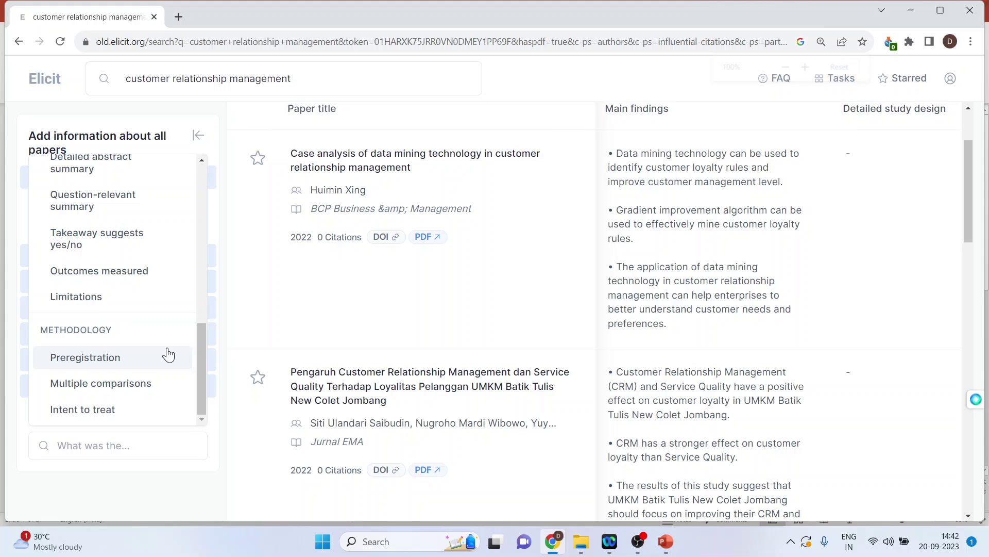
scroll(124, 316, "down", 1, "ctrl")
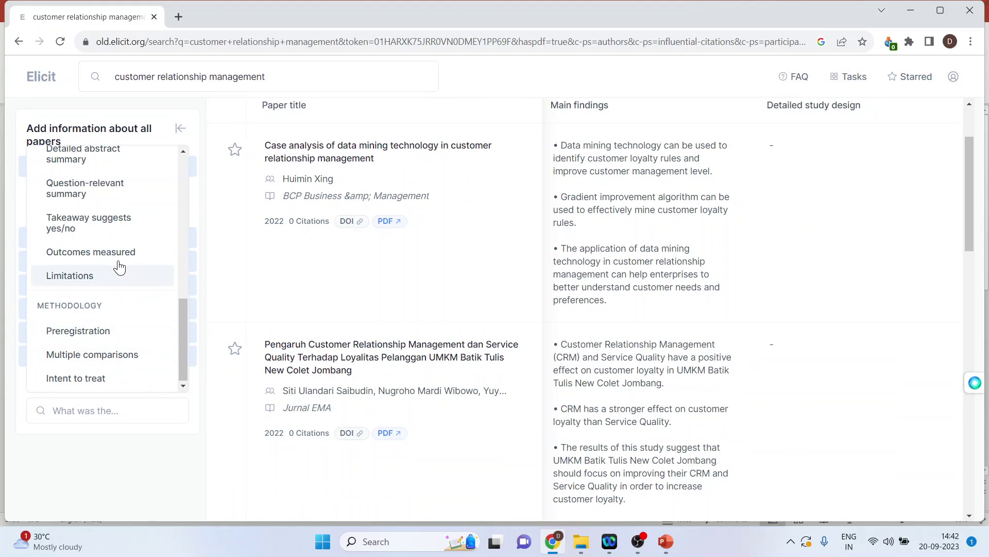
- Add Outcomes measured and Limitations columns to the results table
left_click(113, 260)
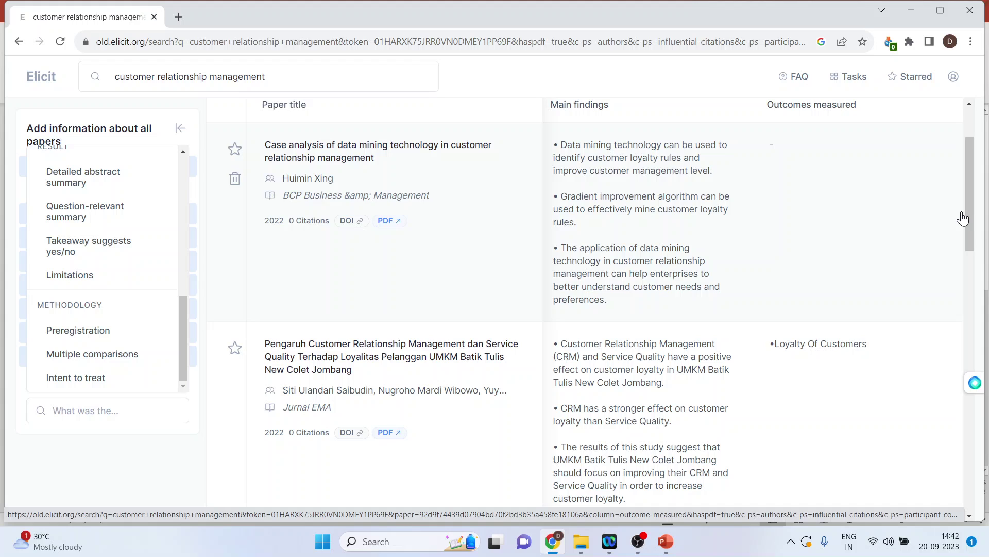
left_click_drag(967, 206, 974, 269)
scroll(974, 269, "down", 1)
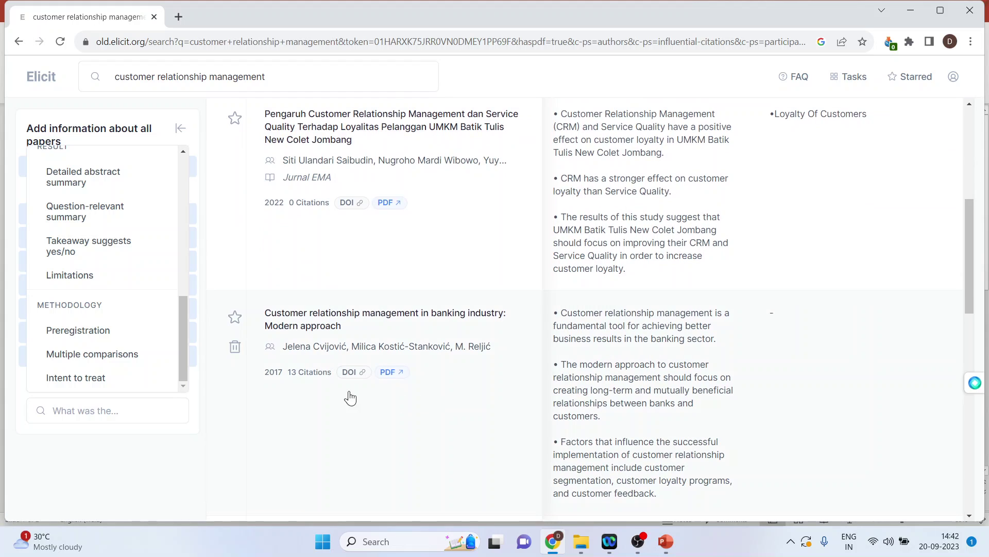
left_click(66, 275)
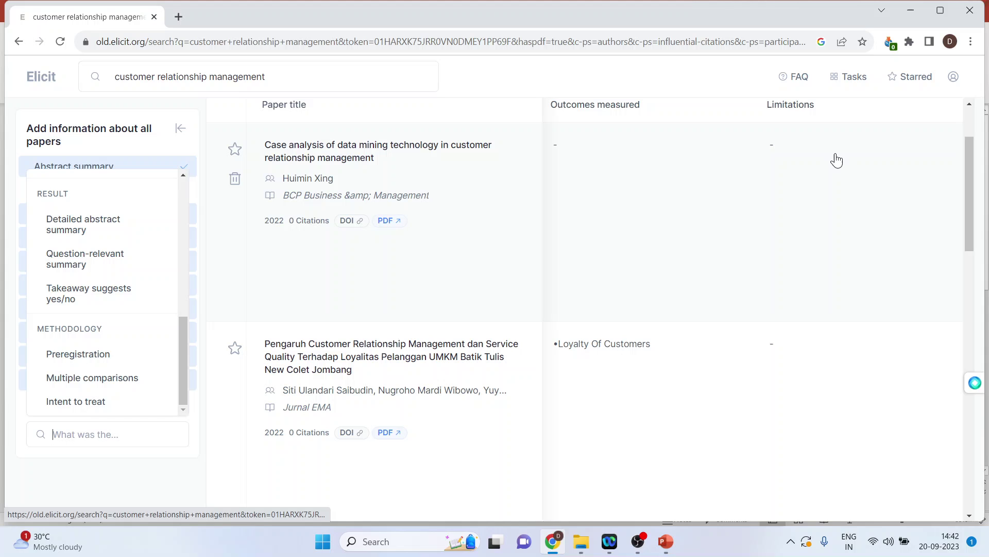
left_click_drag(968, 170, 966, 144)
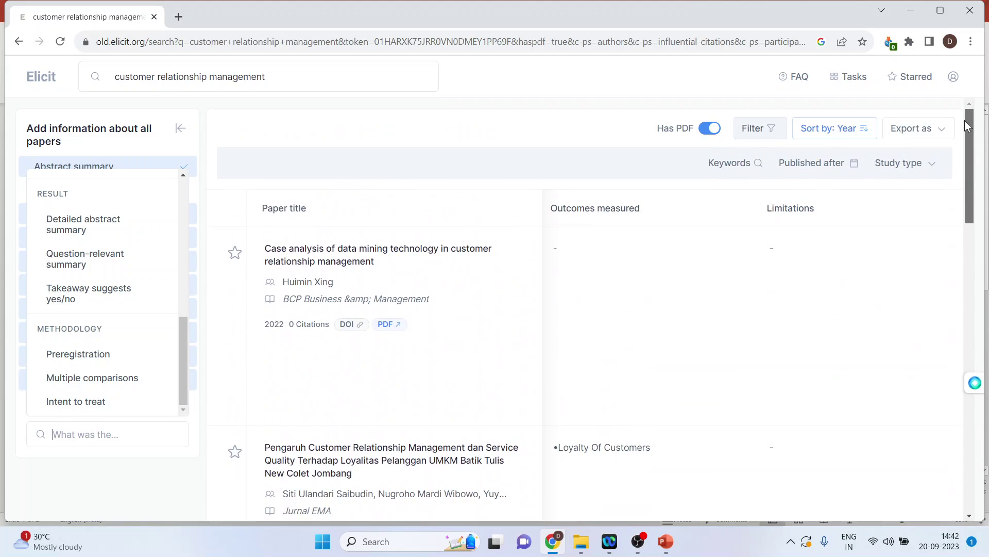
- Switch to PowerPoint and present slide 2, the presenter contact slide, full screen
left_click(666, 541)
left_click(83, 225)
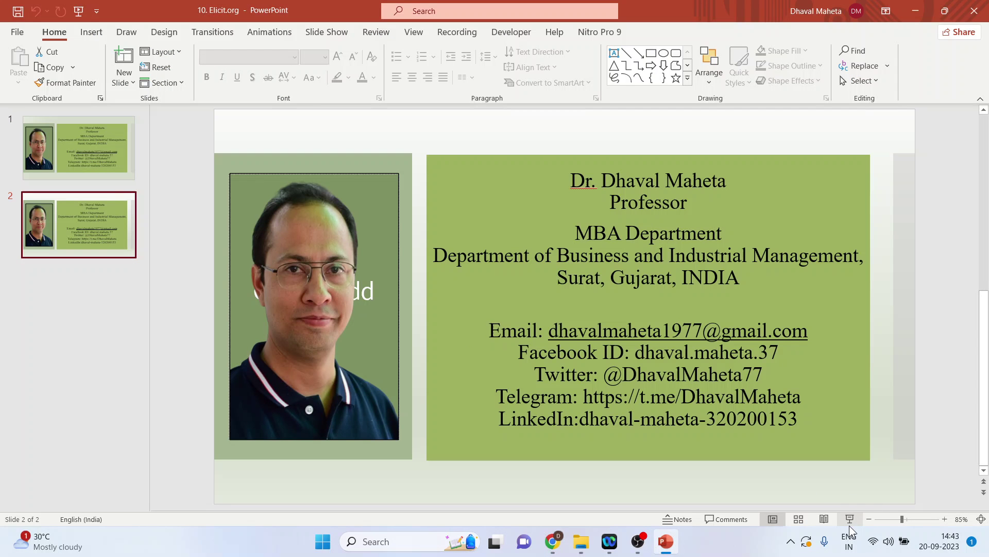